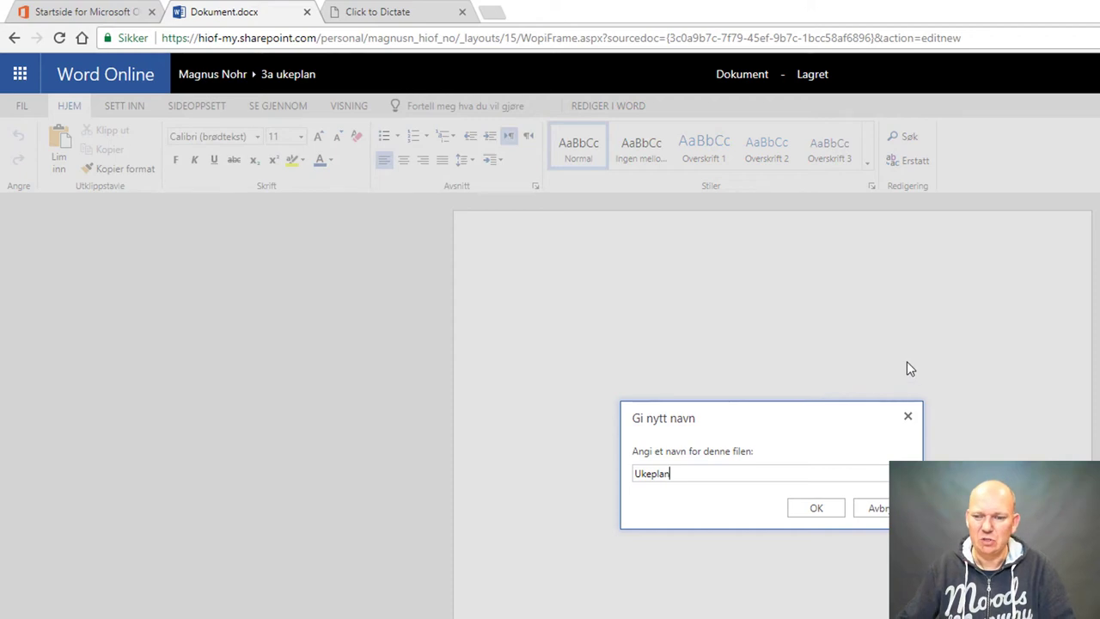
- Rename the document as Ukeplan uke
left_click(823, 514)
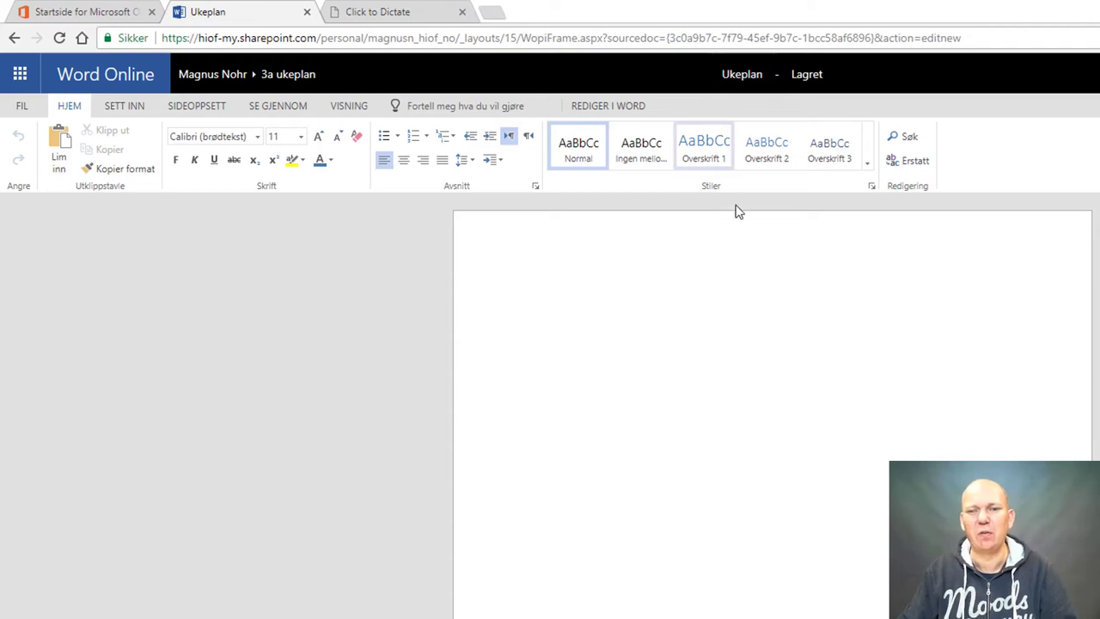
left_click(763, 74)
left_click(793, 74)
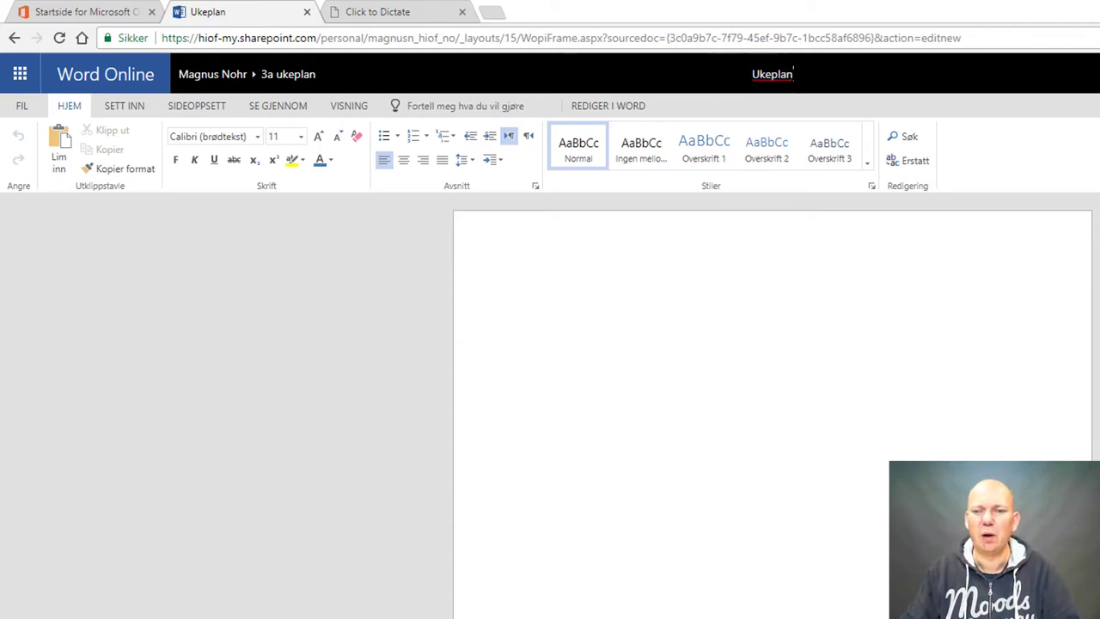
type("uke")
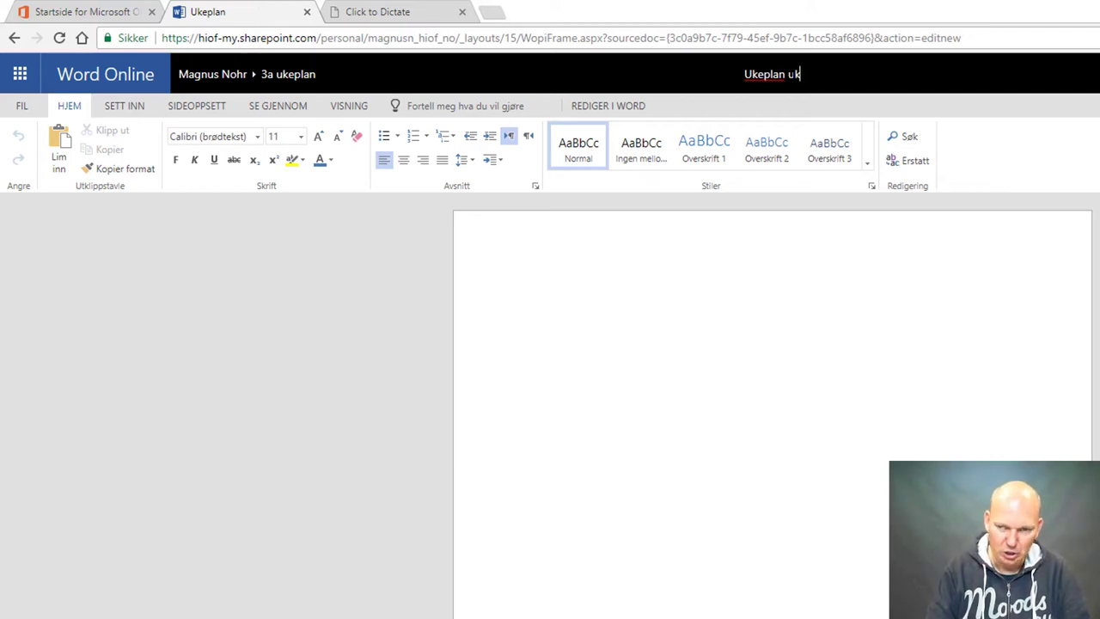
left_click(665, 321)
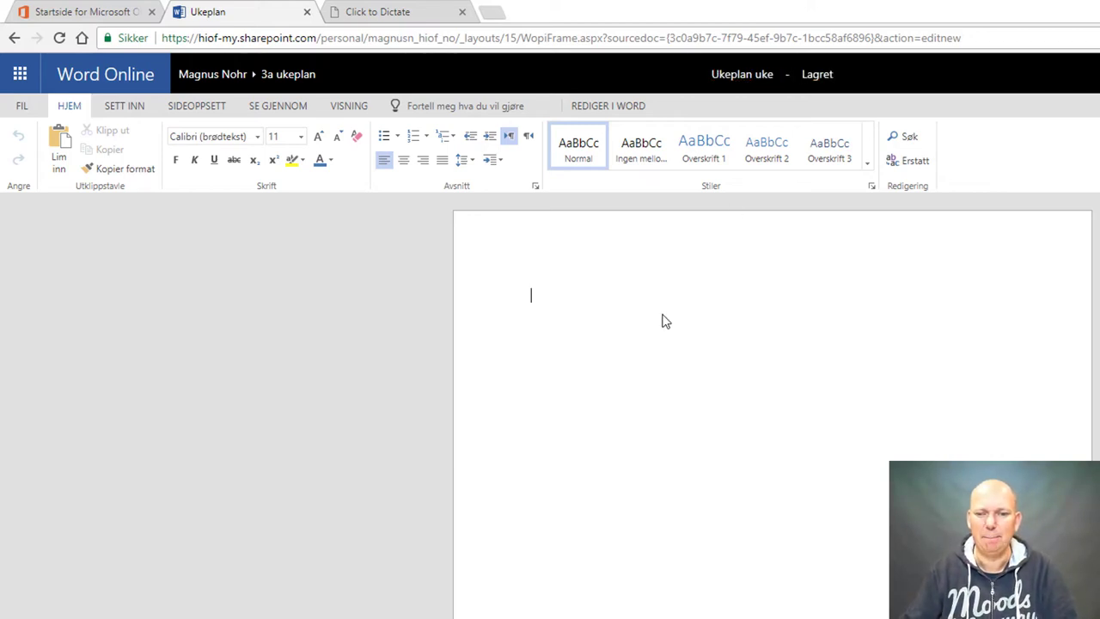
- Enter Ukeplan as the first line of the document and start a new line below it
type("ukep")
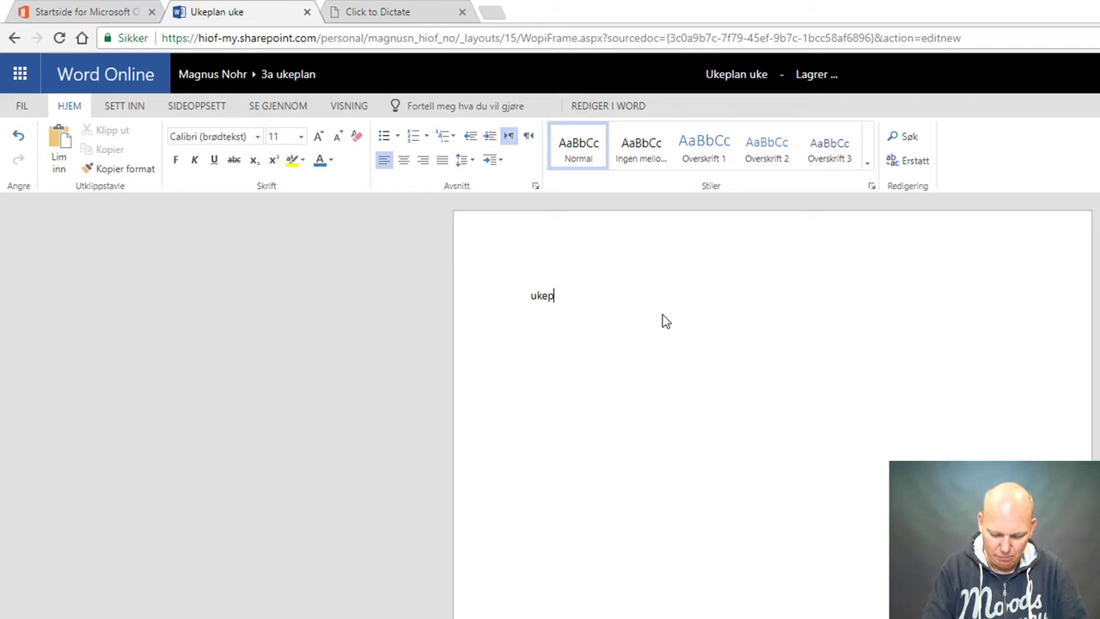
type("lan")
key("Return")
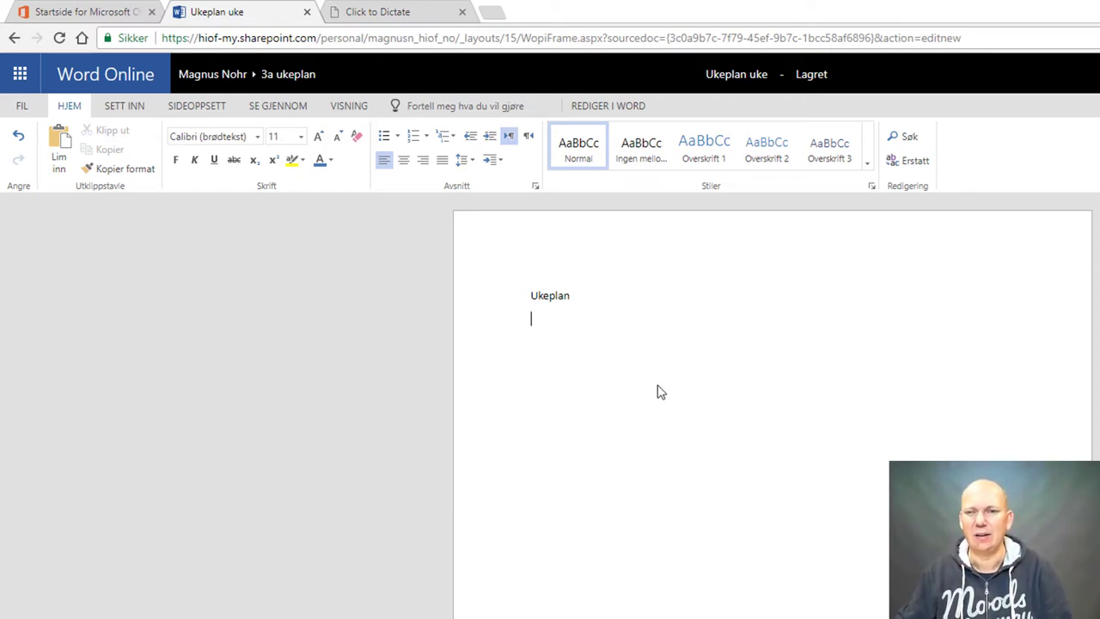
- Switch to OneDrive and open the 3a ukeplan folder
left_click(19, 76)
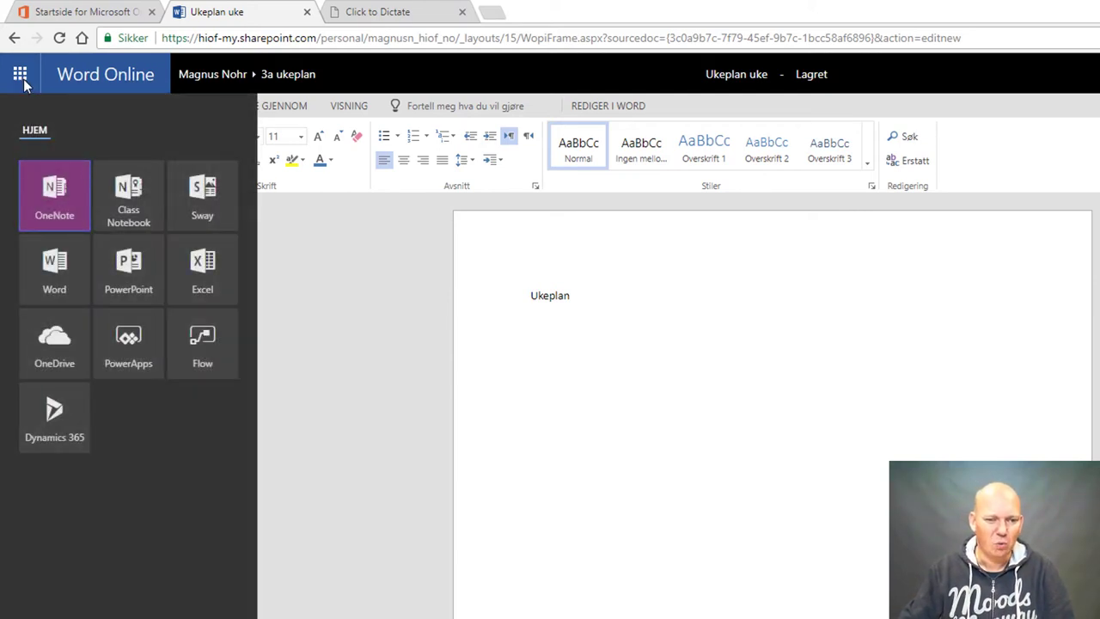
left_click(56, 355)
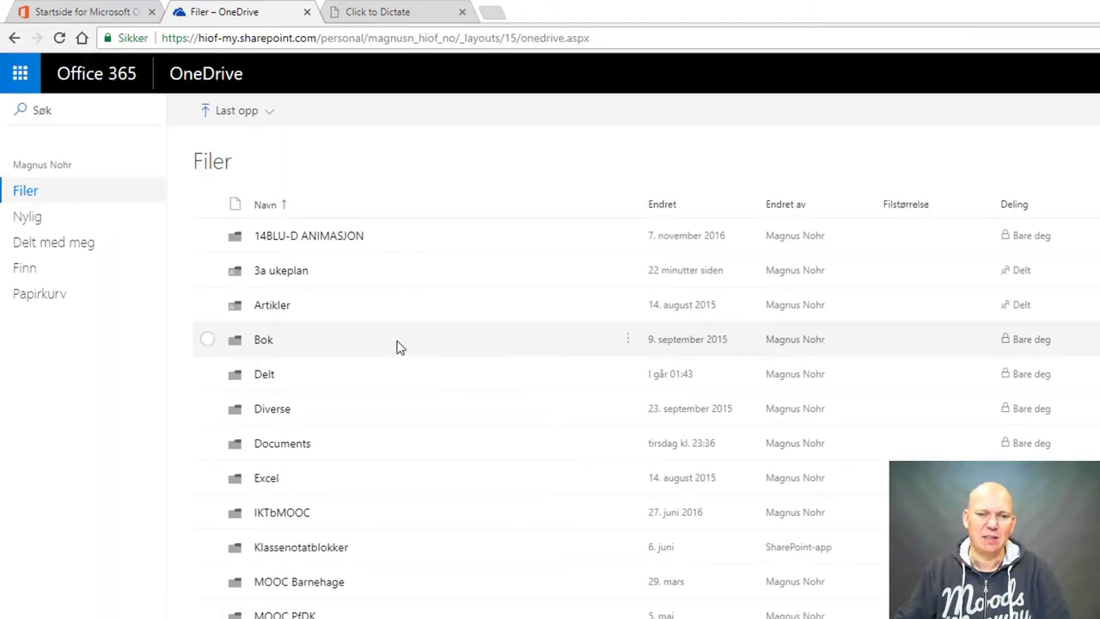
left_click(299, 273)
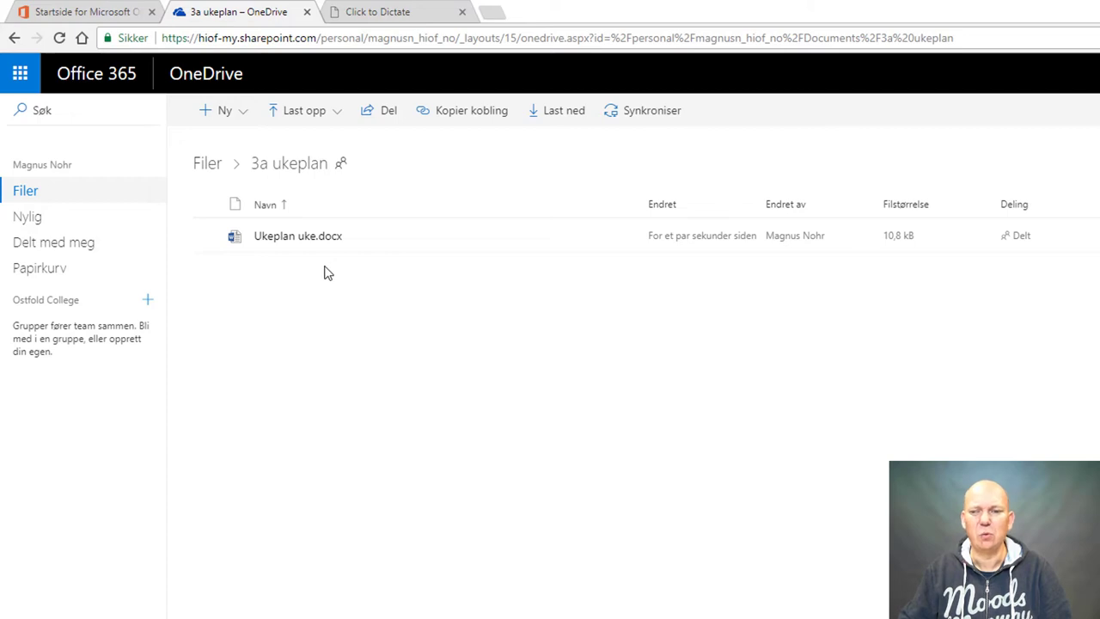
- Copy Ukeplan uke.docx into the same 3a ukeplan folder on your own OneDrive
left_click(211, 241)
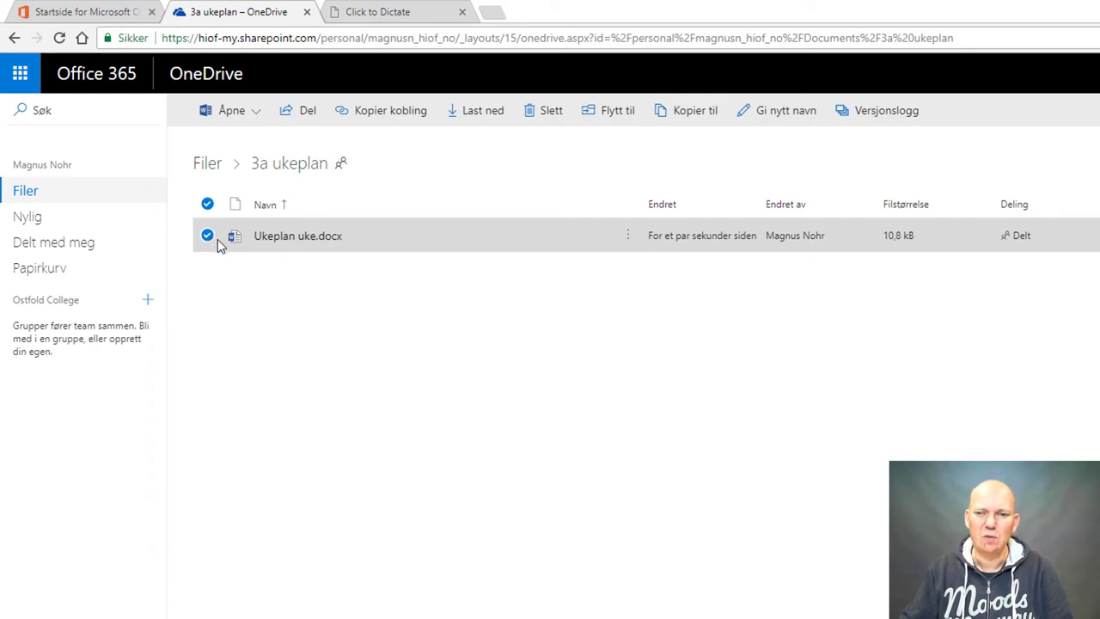
left_click(697, 112)
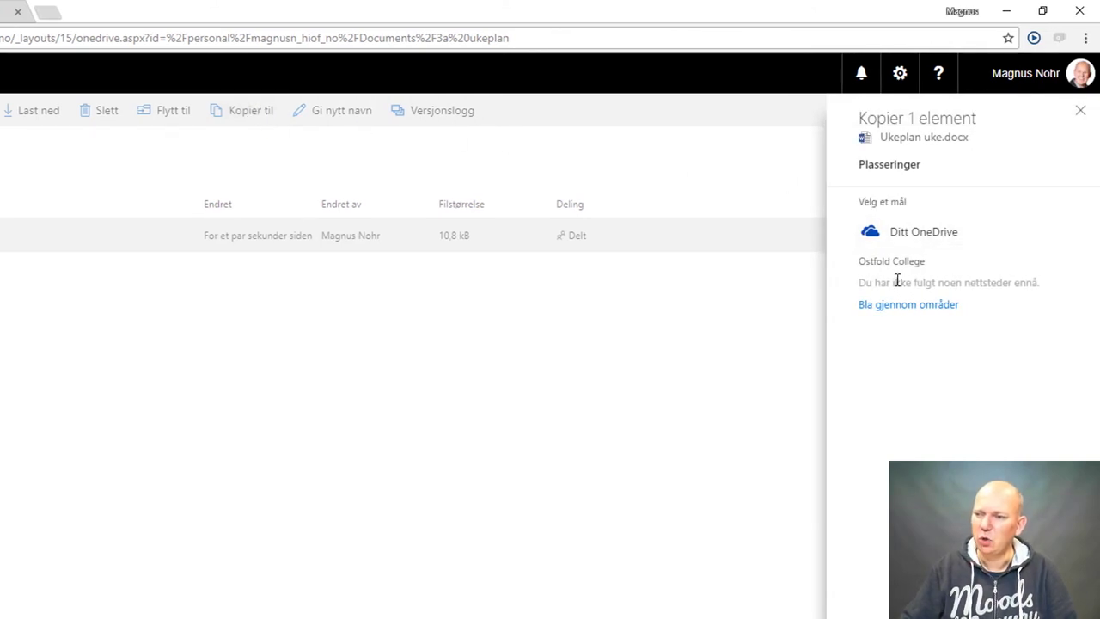
left_click(935, 236)
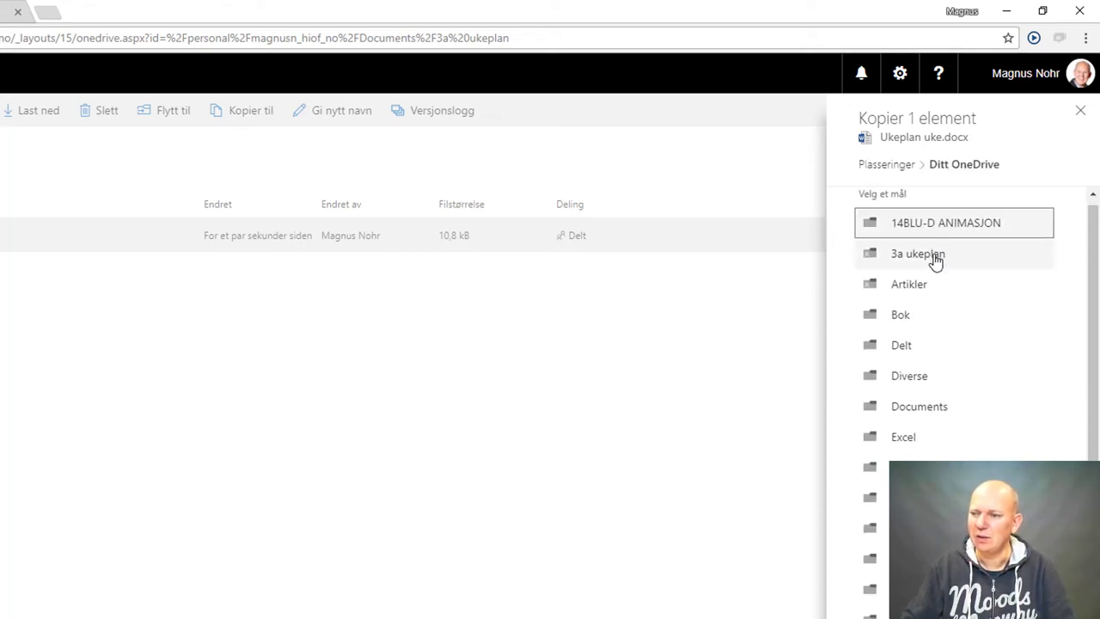
left_click(936, 257)
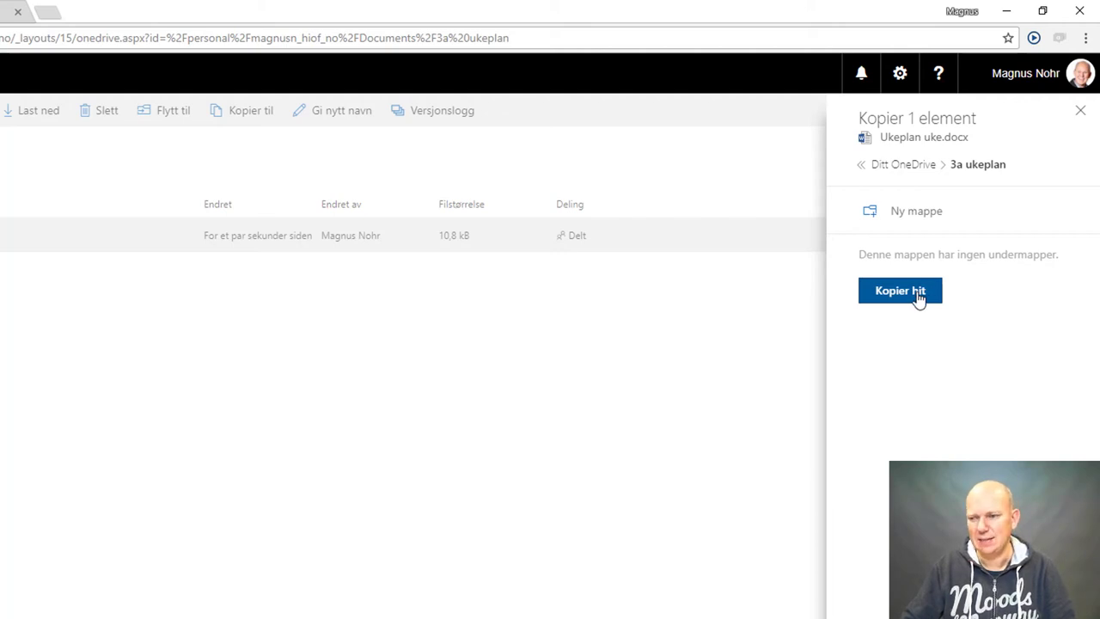
left_click(917, 294)
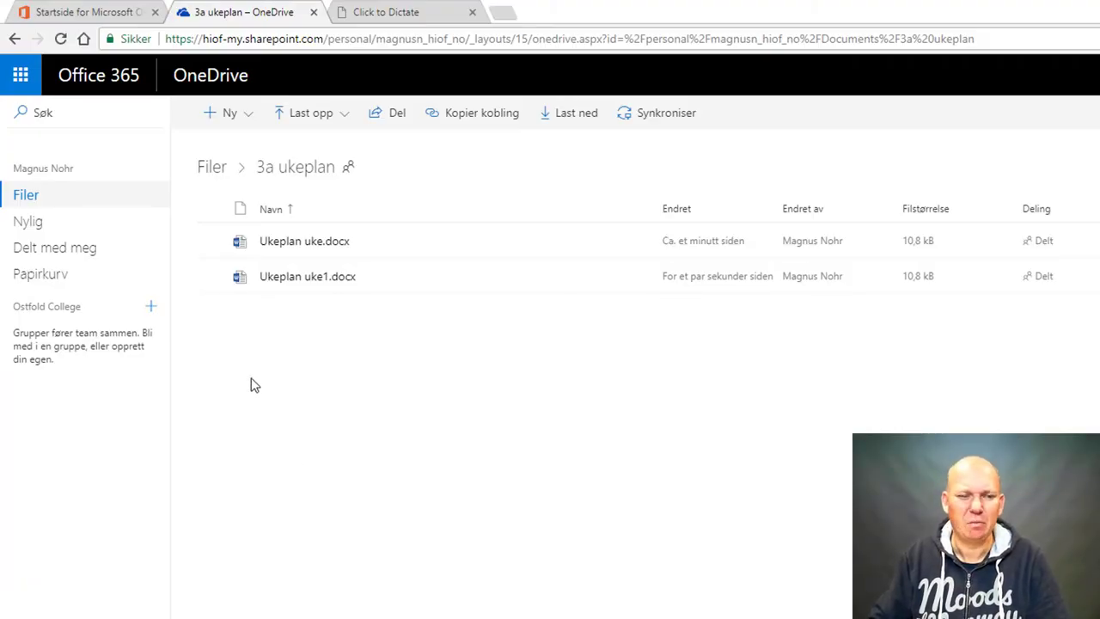
- Delete the duplicate Ukeplan uke1.docx from the 3a ukeplan folder
left_click(212, 276)
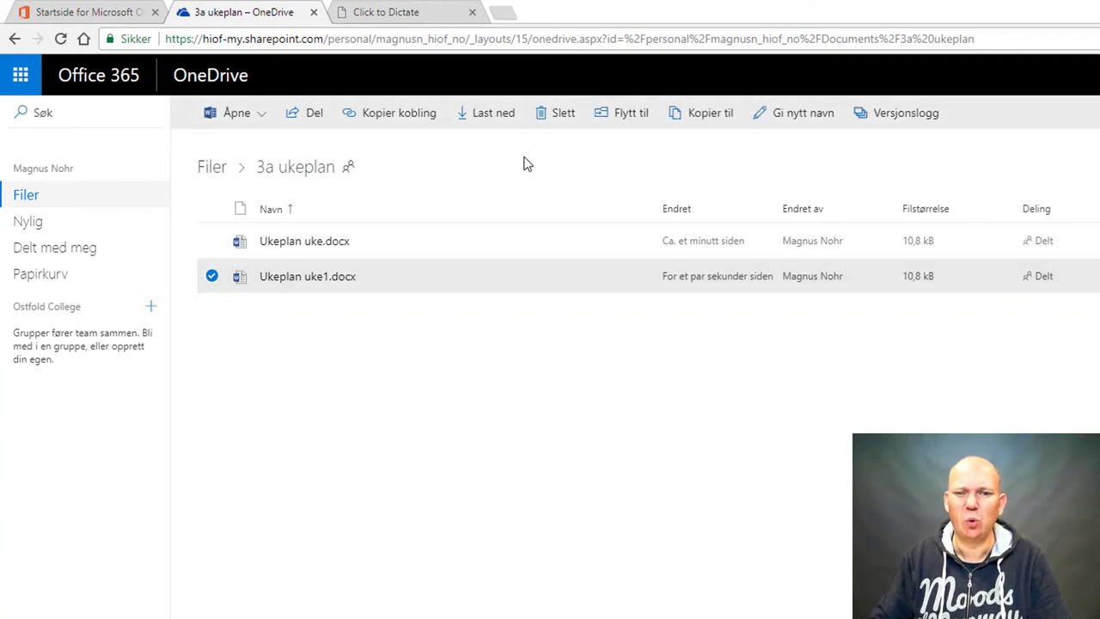
left_click(564, 120)
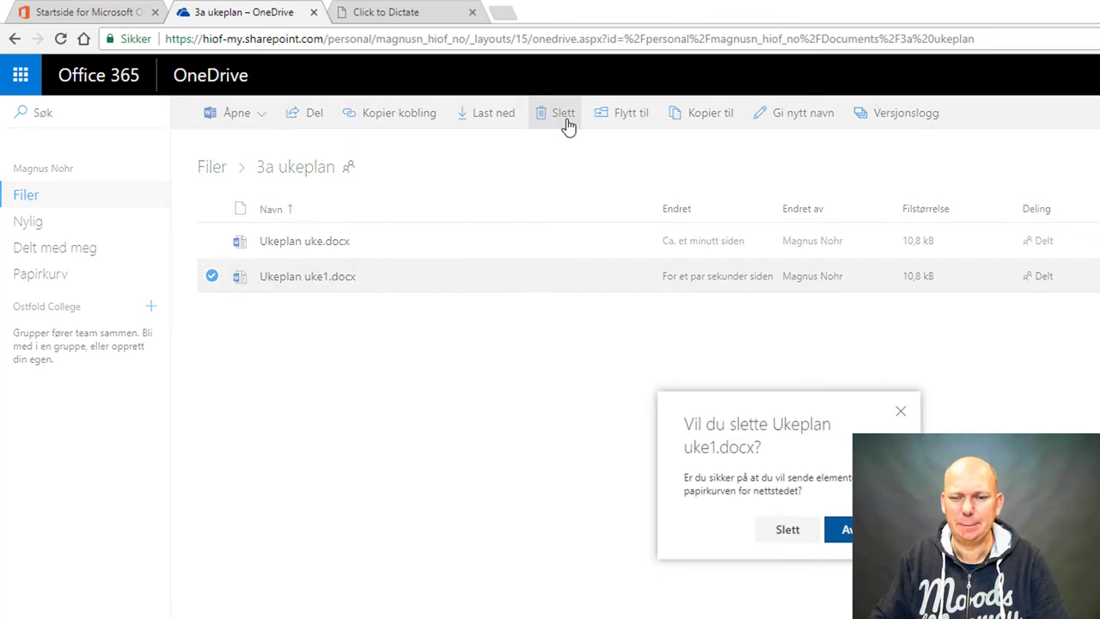
left_click(789, 531)
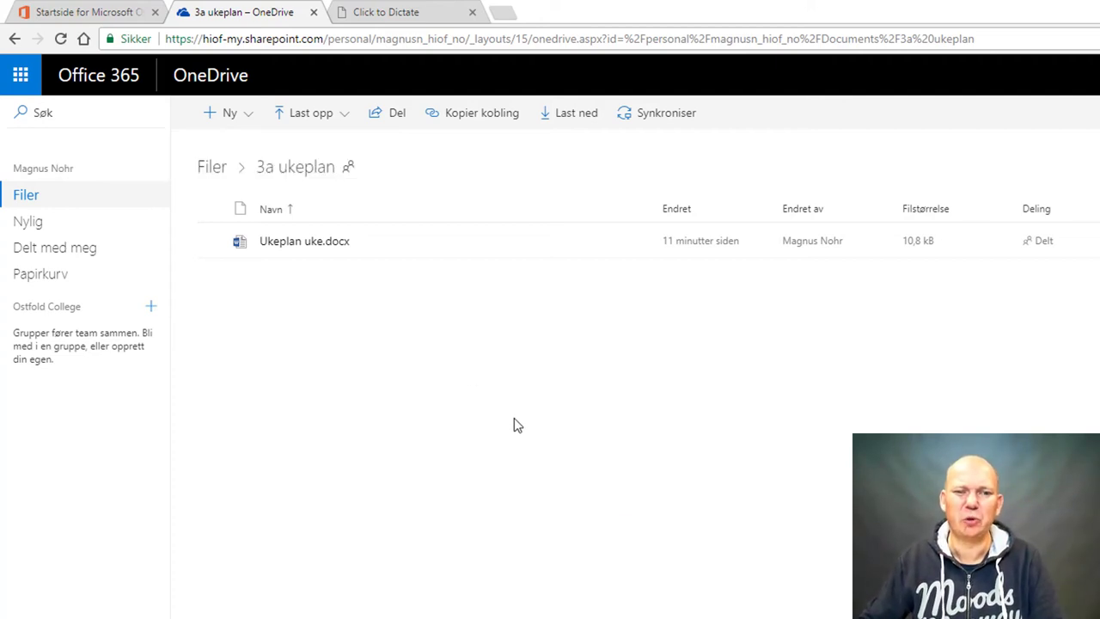
- Try to upload the standard ukeplan file from the 6a ukeplaner folder on the C: drive
left_click(315, 119)
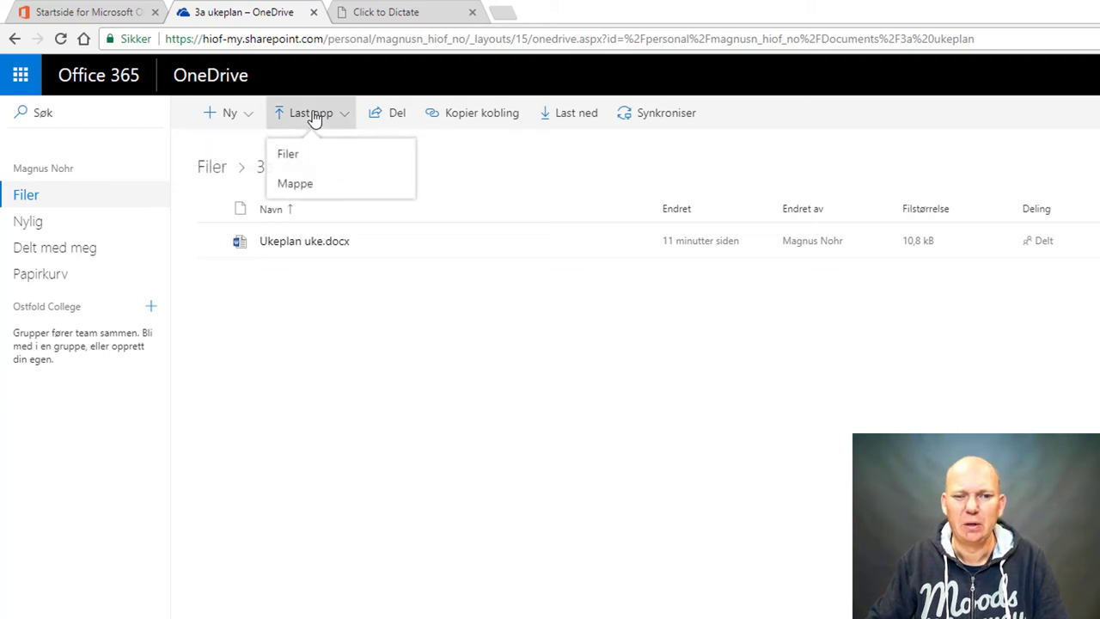
left_click(356, 162)
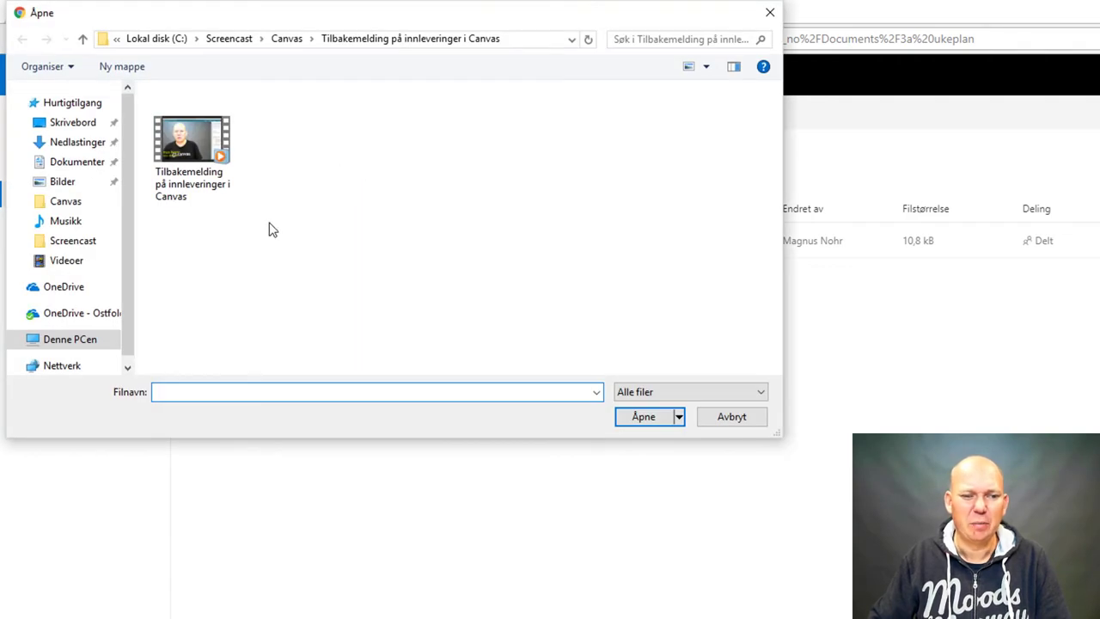
left_click(126, 367)
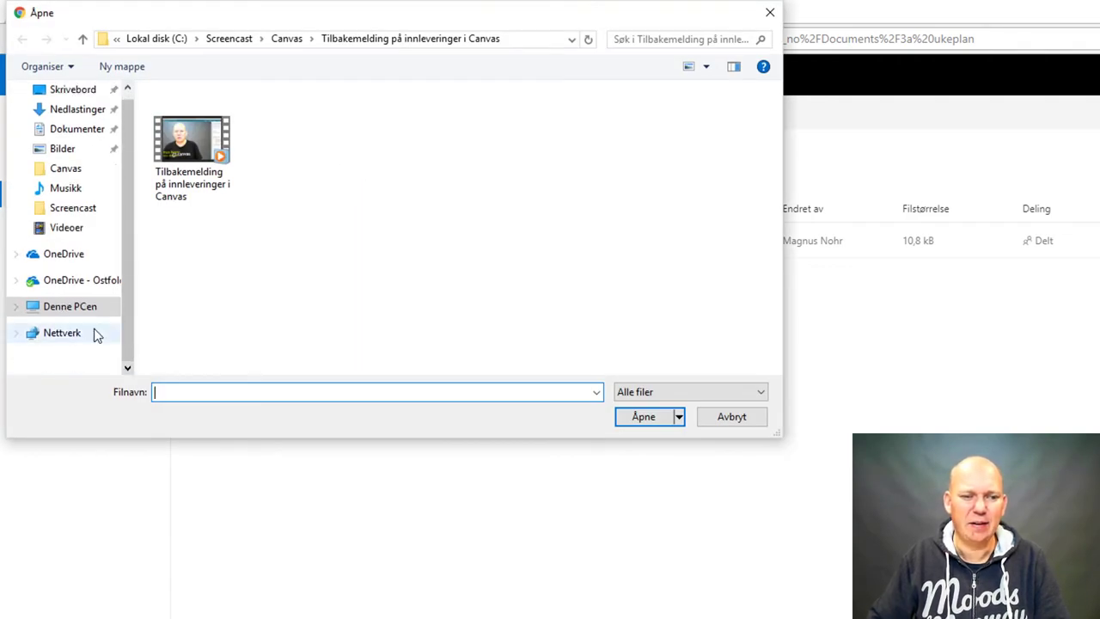
left_click(85, 311)
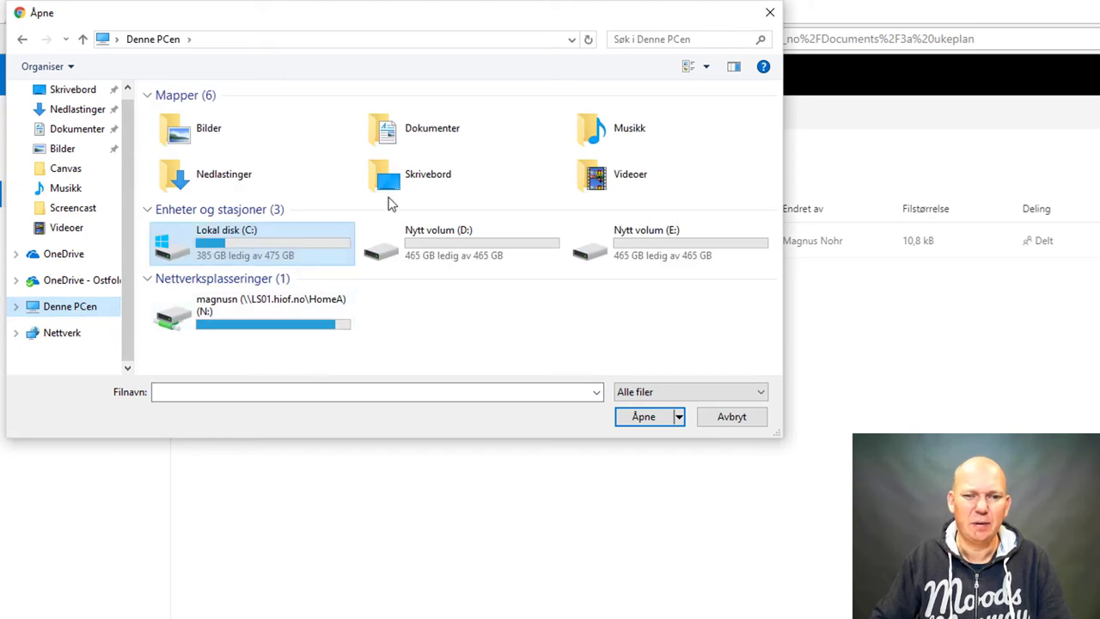
double_click(284, 244)
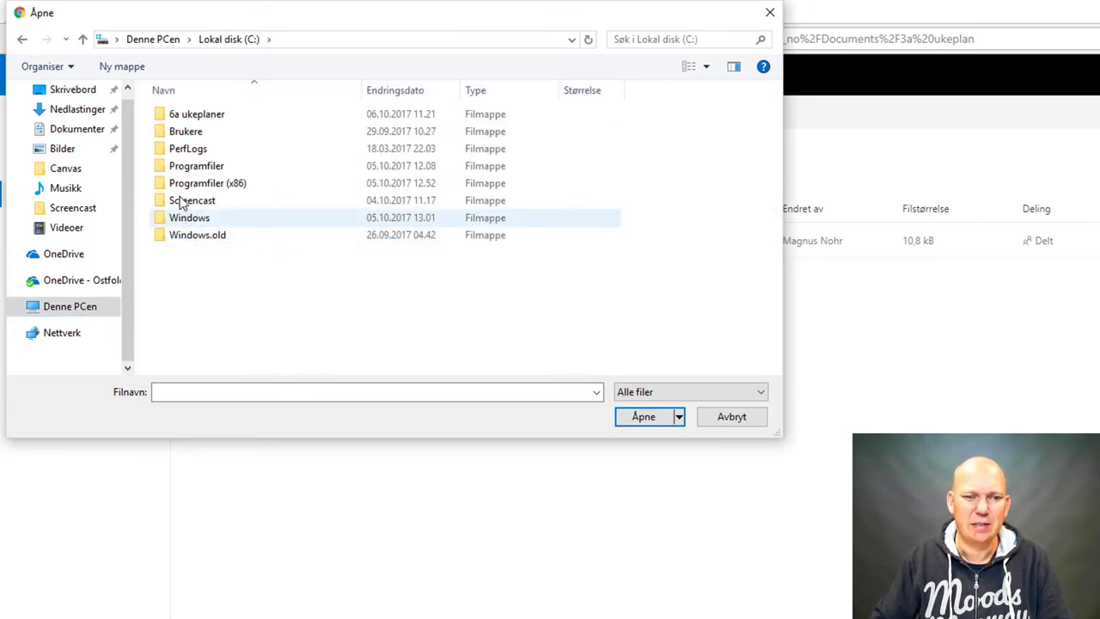
double_click(210, 115)
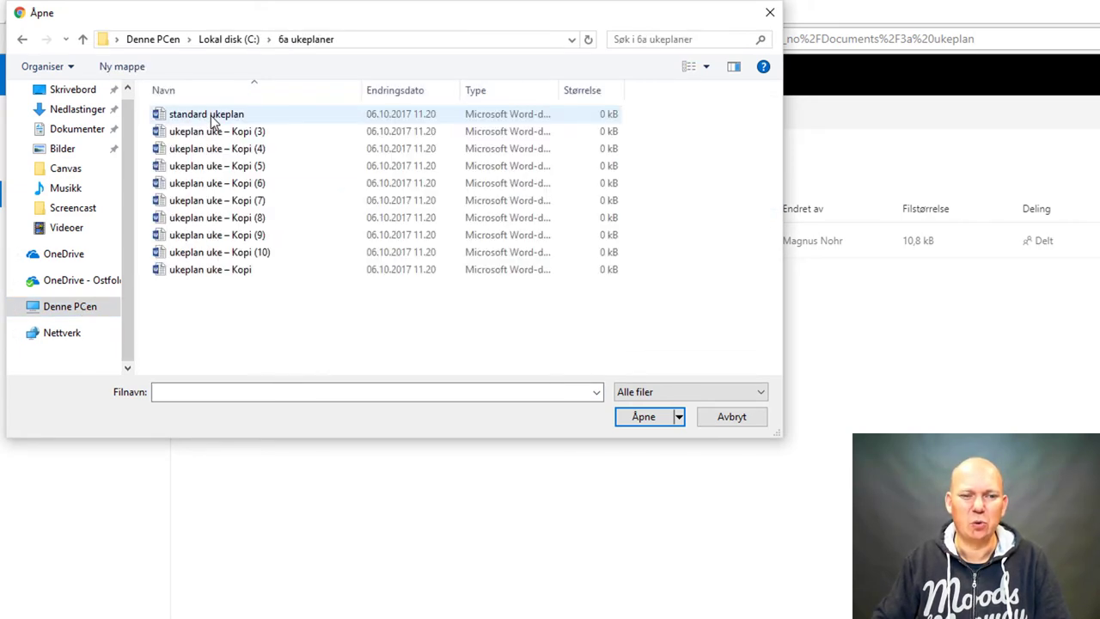
left_click(235, 115)
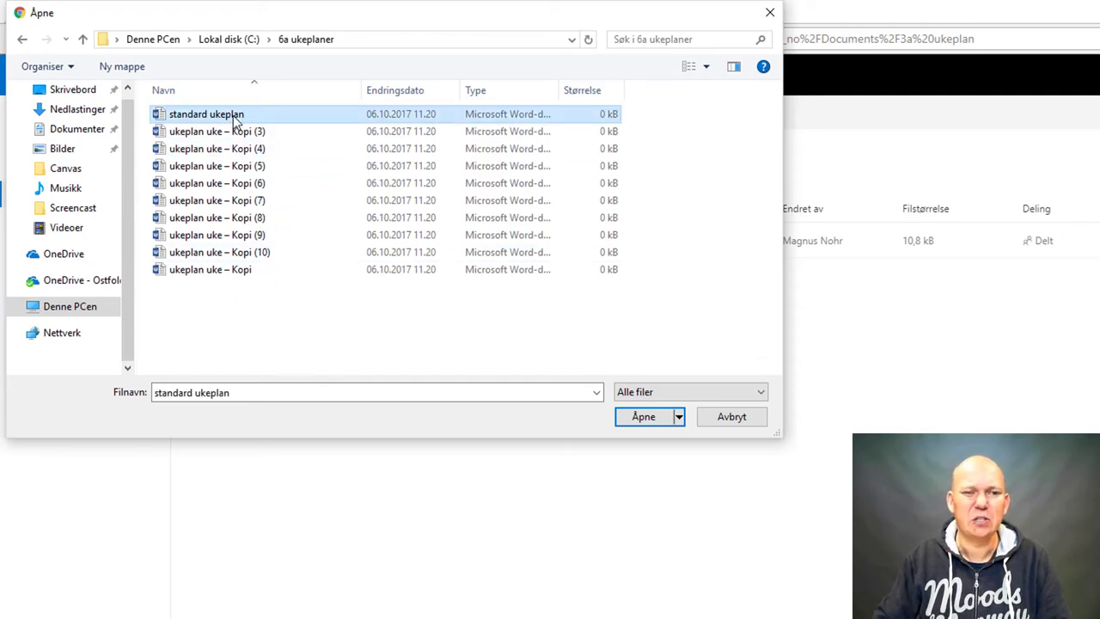
left_click(643, 416)
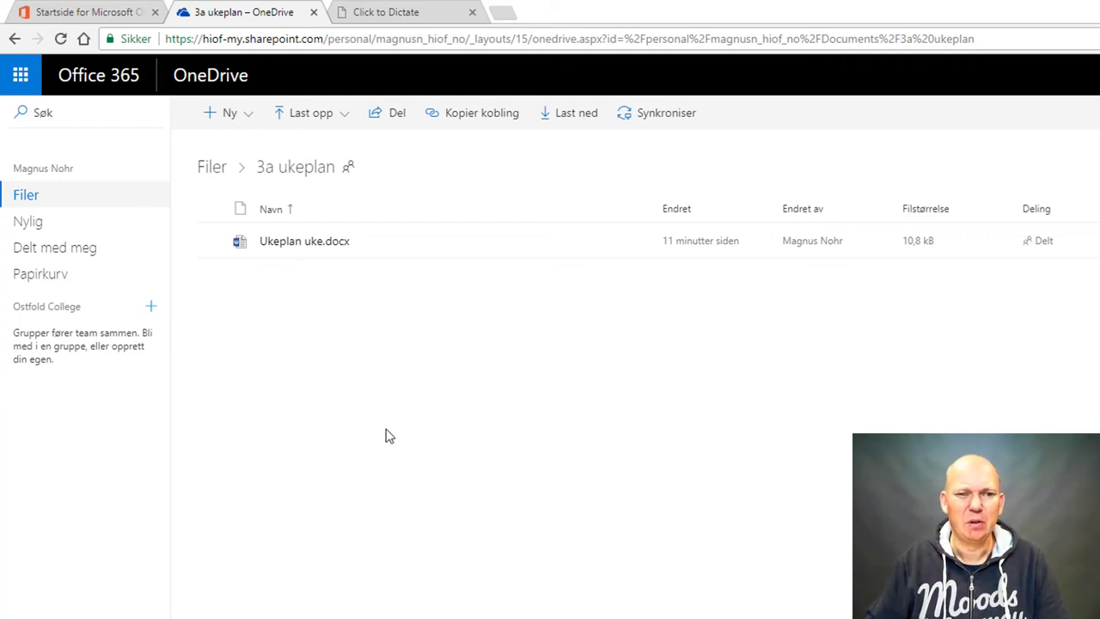
- Upload the whole 6a ukeplaner folder from the C: drive into the 3a ukeplan folder
left_click(303, 121)
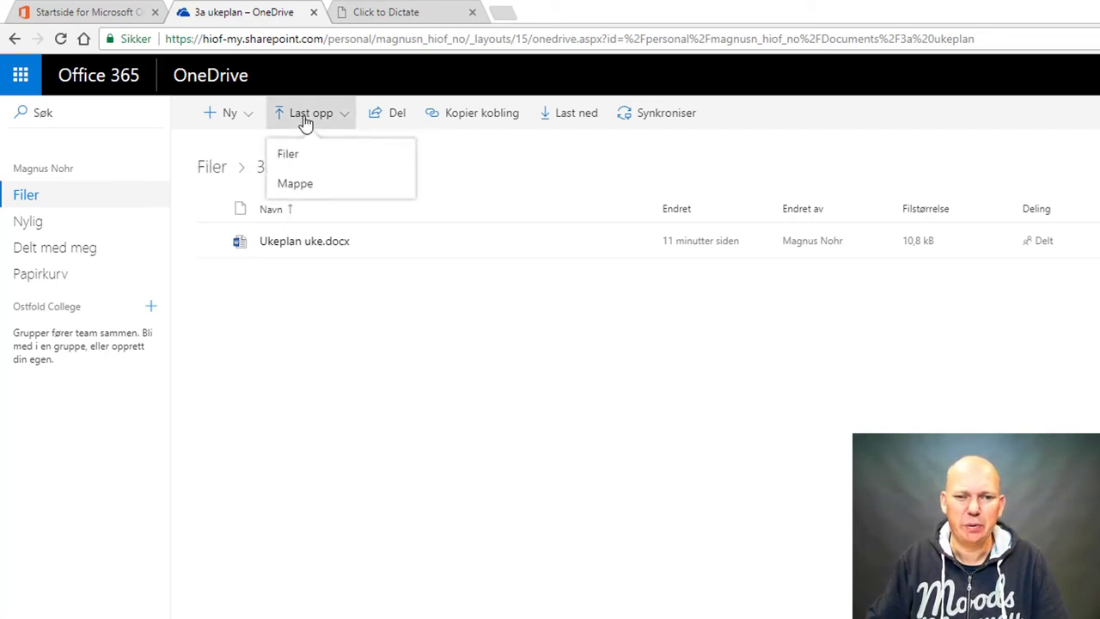
left_click(323, 193)
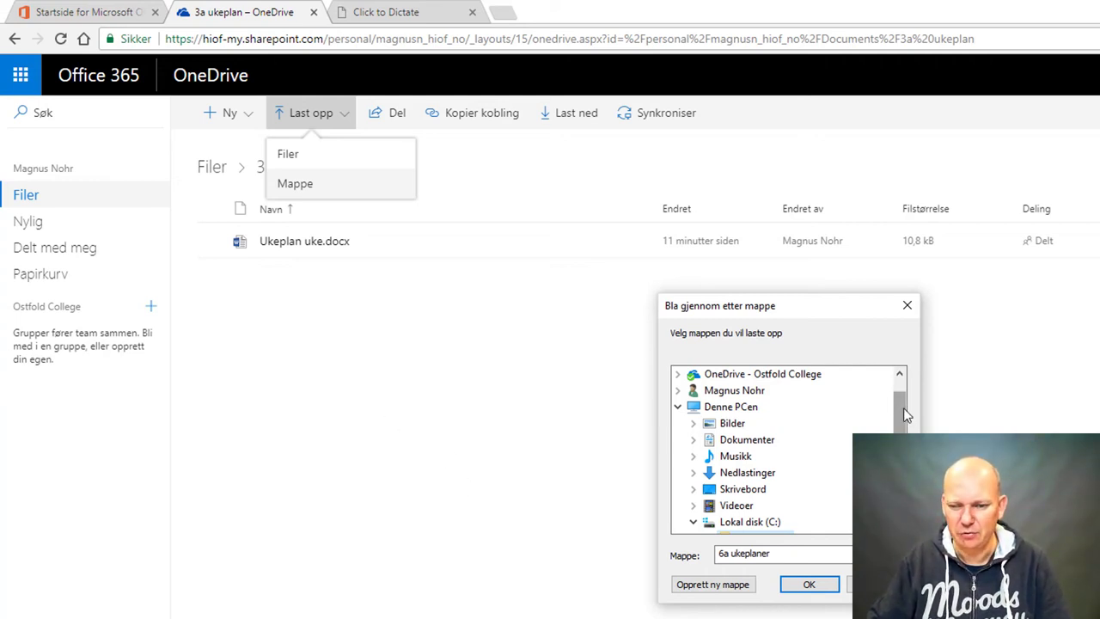
scroll(903, 418, "down", 3)
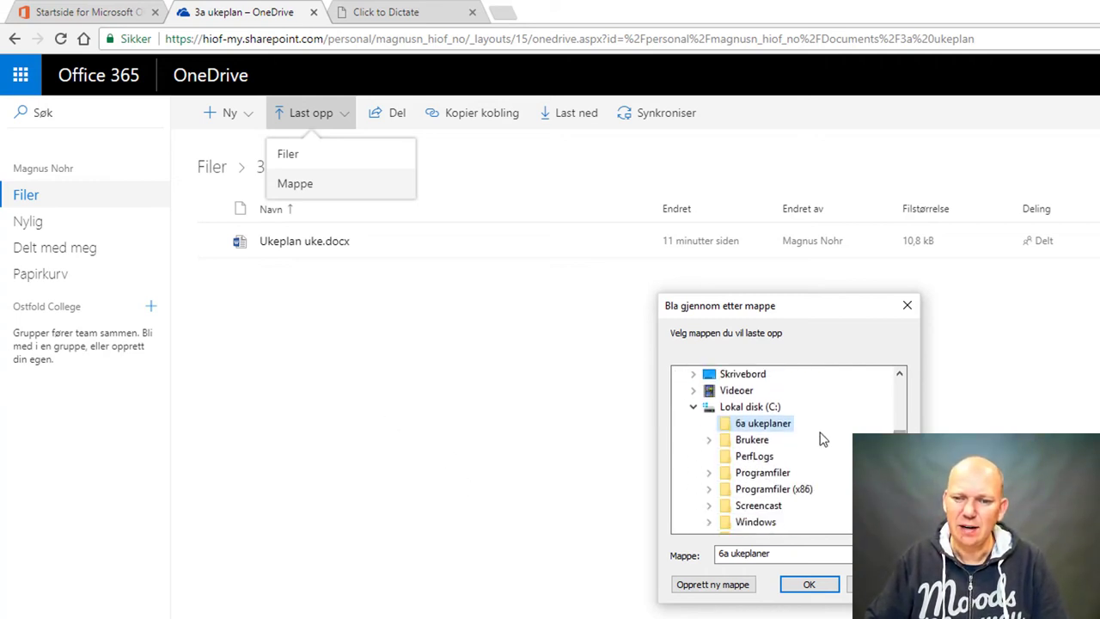
left_click(811, 585)
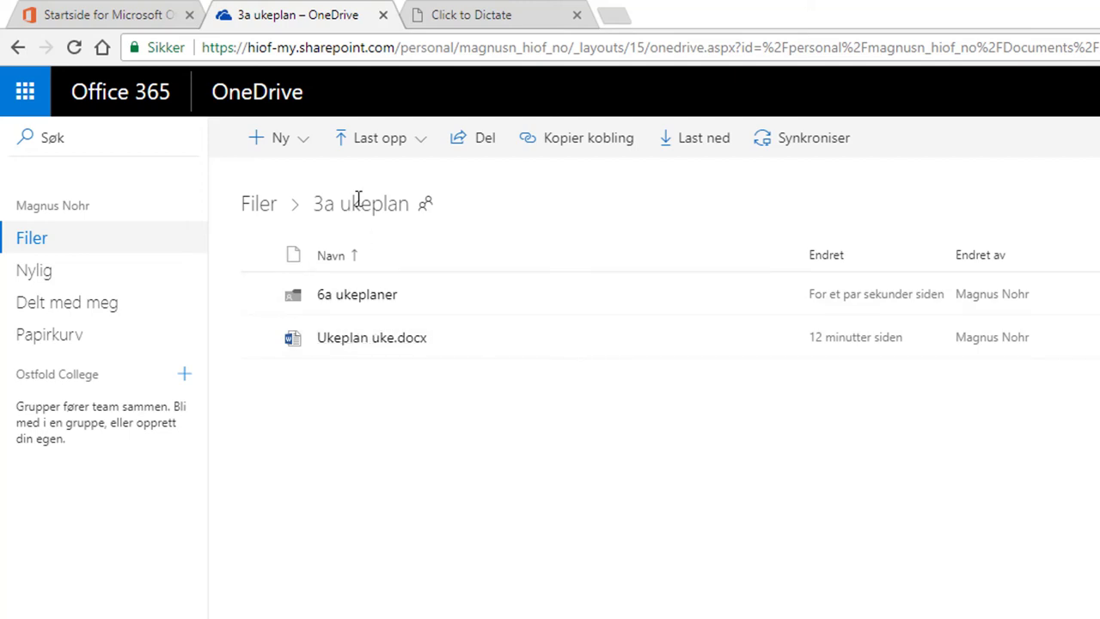
- Start a file upload and select standard ukeplan, ukeplan uke – Kopi (5) and ukeplan uke – Kopi (9) together
left_click(378, 142)
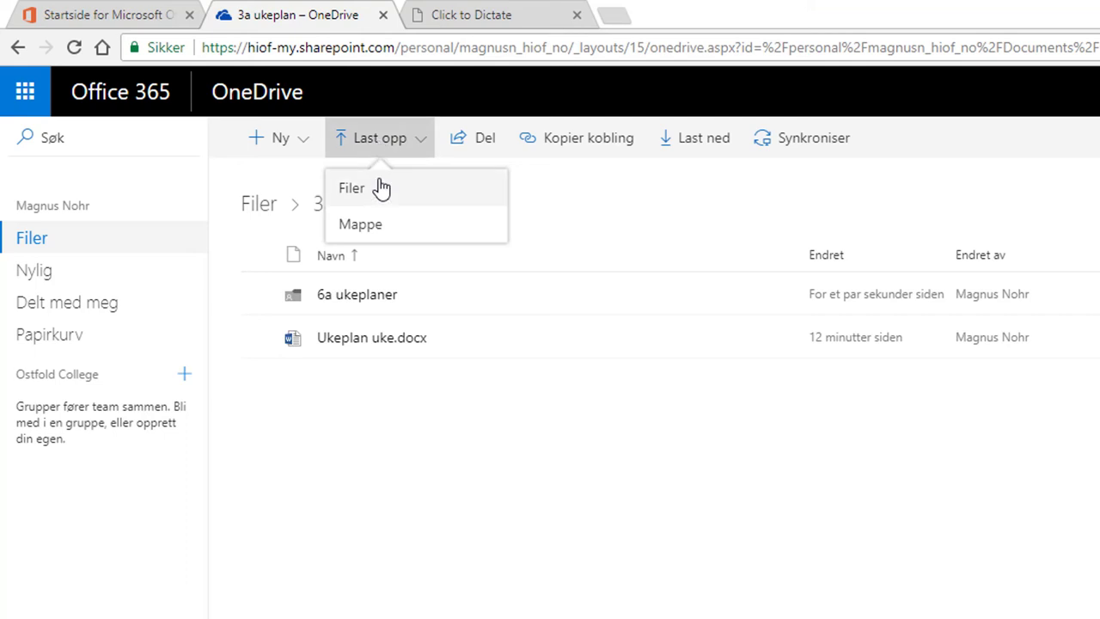
left_click(381, 188)
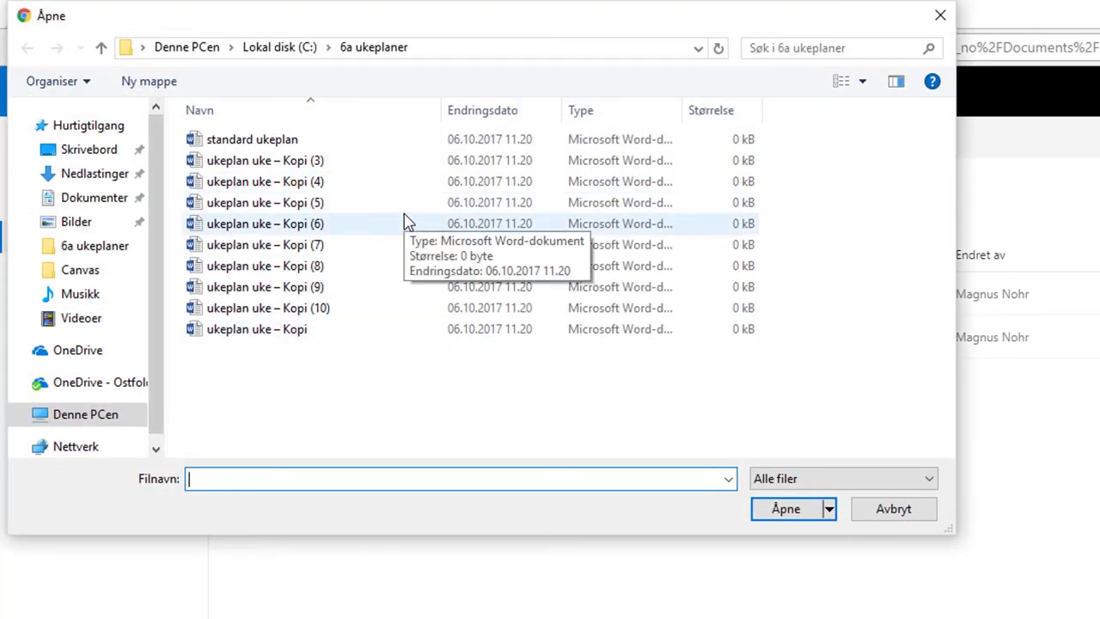
left_click(283, 141)
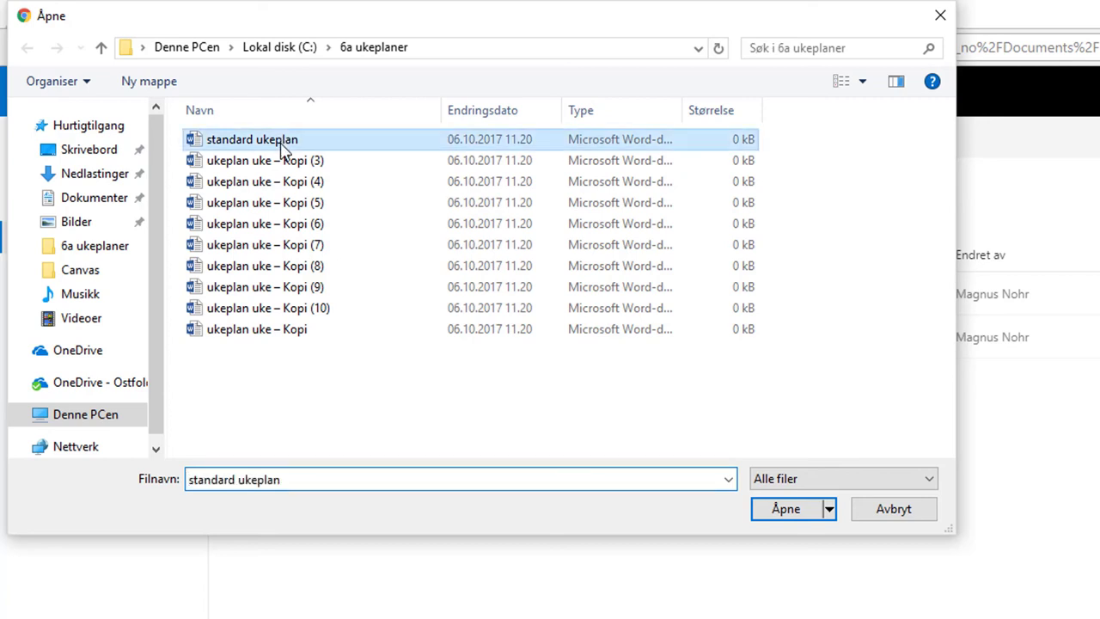
left_click(296, 206, "ctrl")
left_click(307, 288, "ctrl")
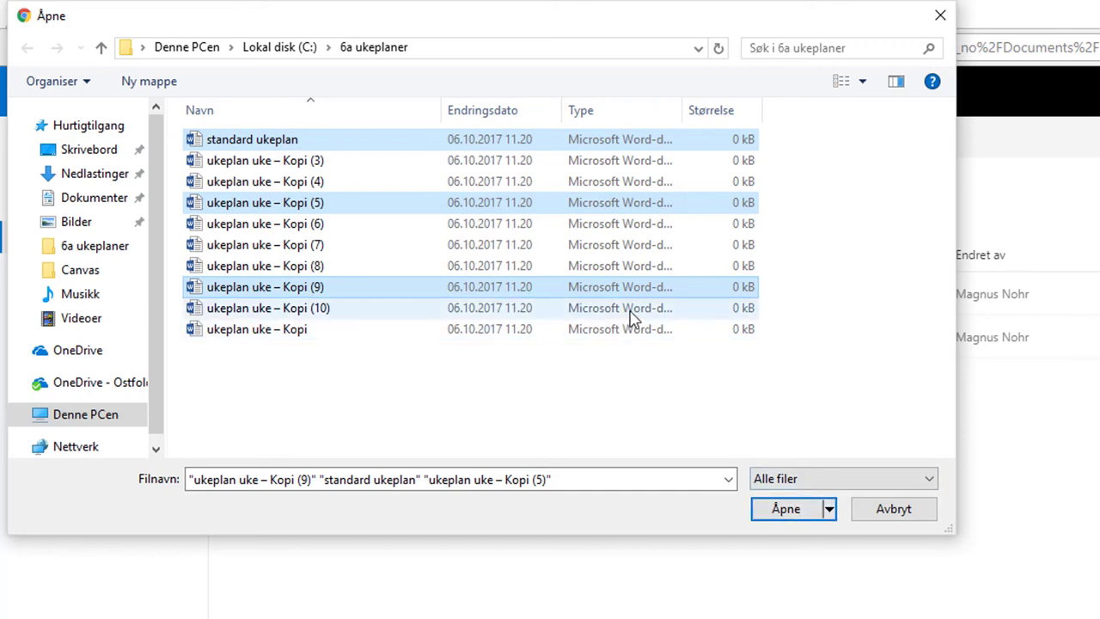
- Try to upload the consecutive files ukeplan uke – Kopi (5) through Kopi (10) to the 3a ukeplan folder
left_click(461, 225)
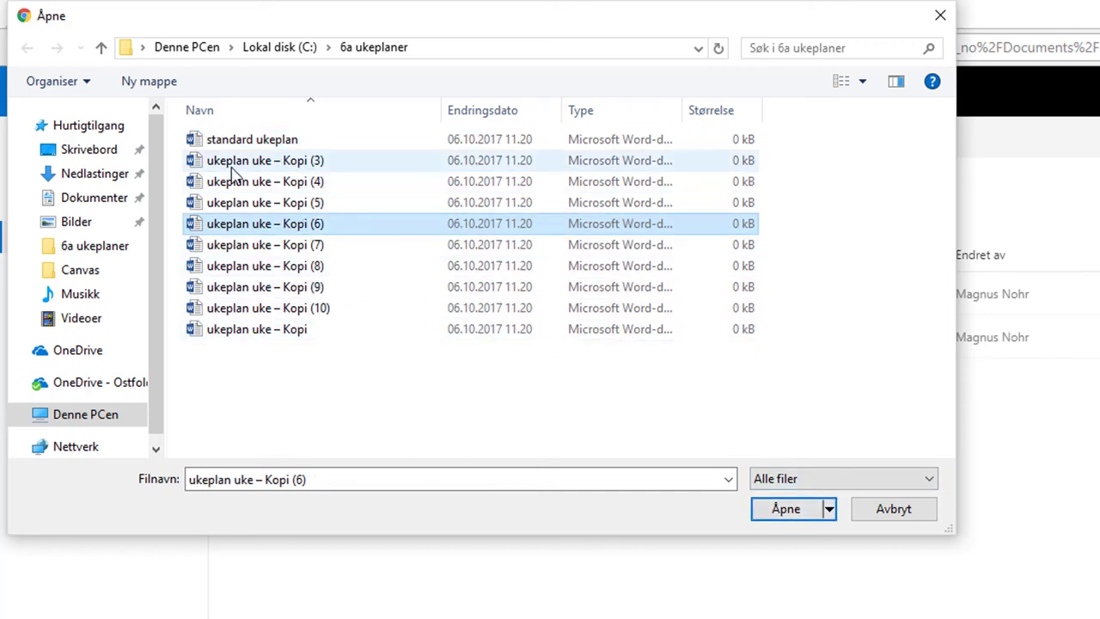
left_click(292, 207)
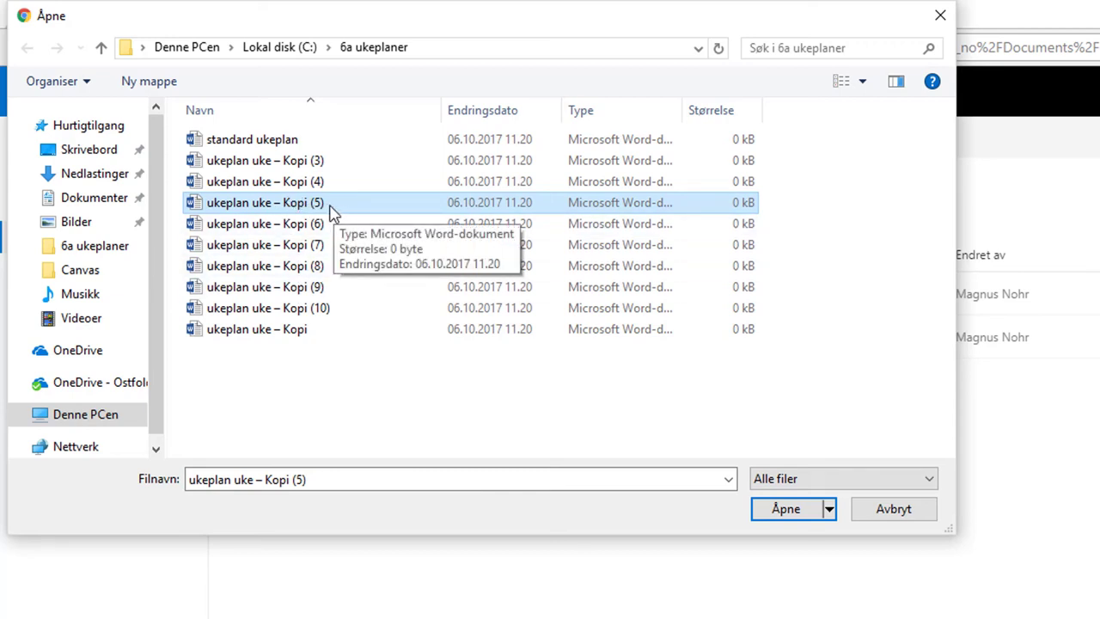
left_click(327, 311, "shift")
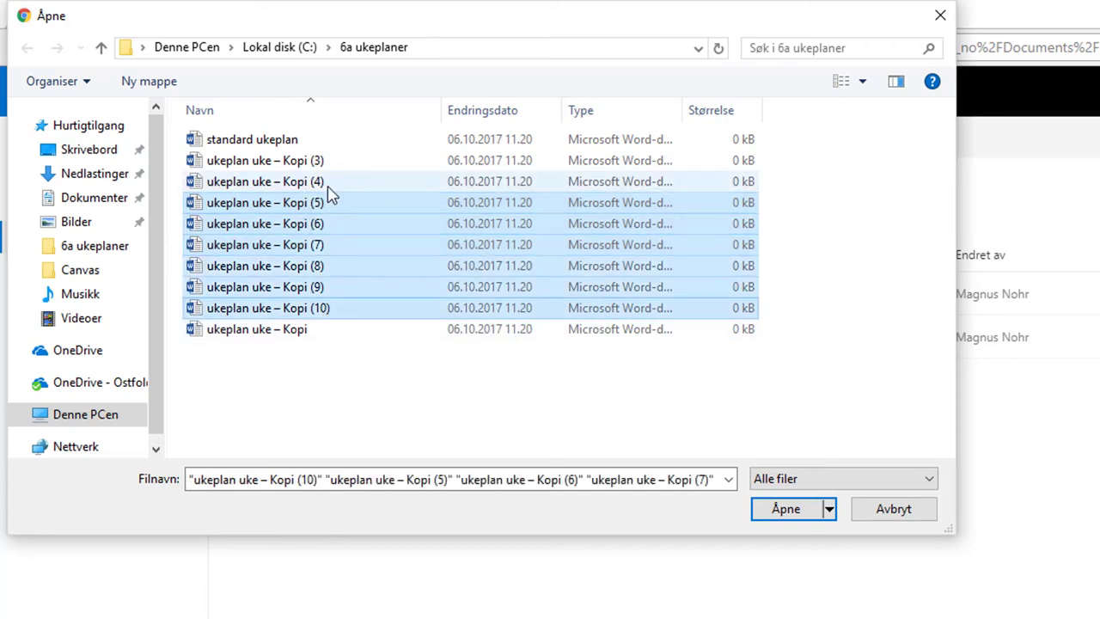
left_click(791, 514)
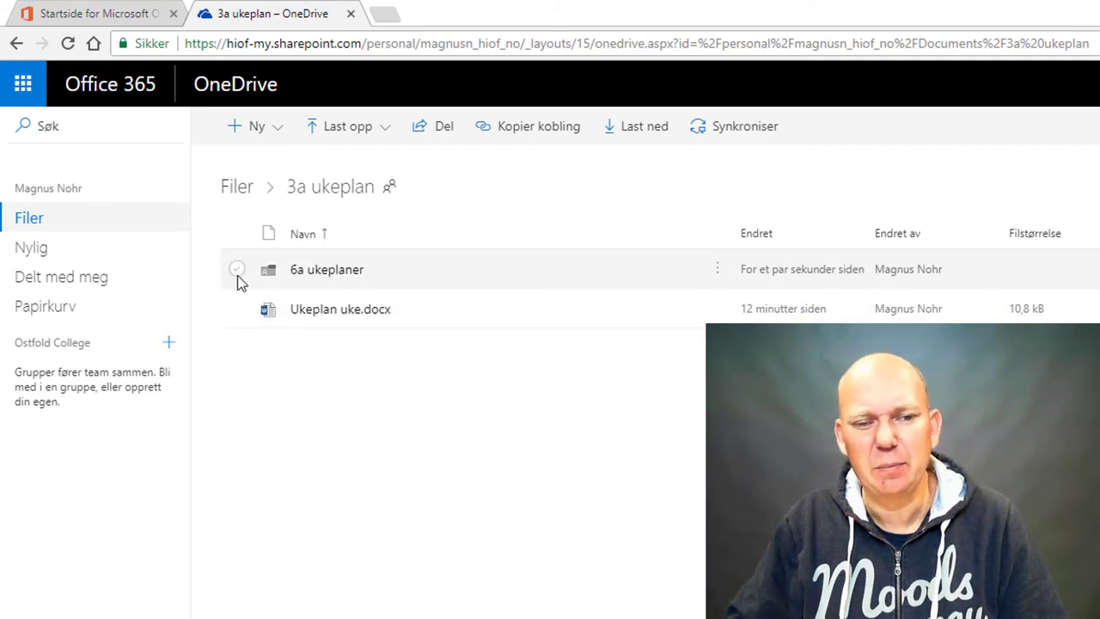
- Select Ukeplan uke.docx together with the 6a ukeplaner folder, and finish with only the document selected
left_click(237, 308)
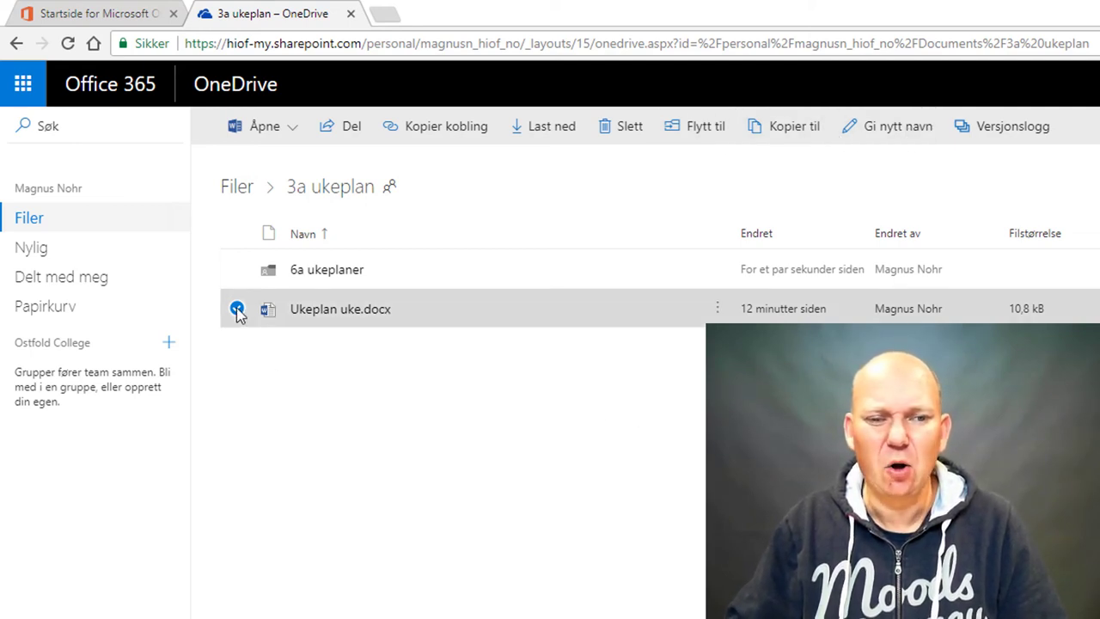
left_click(237, 270)
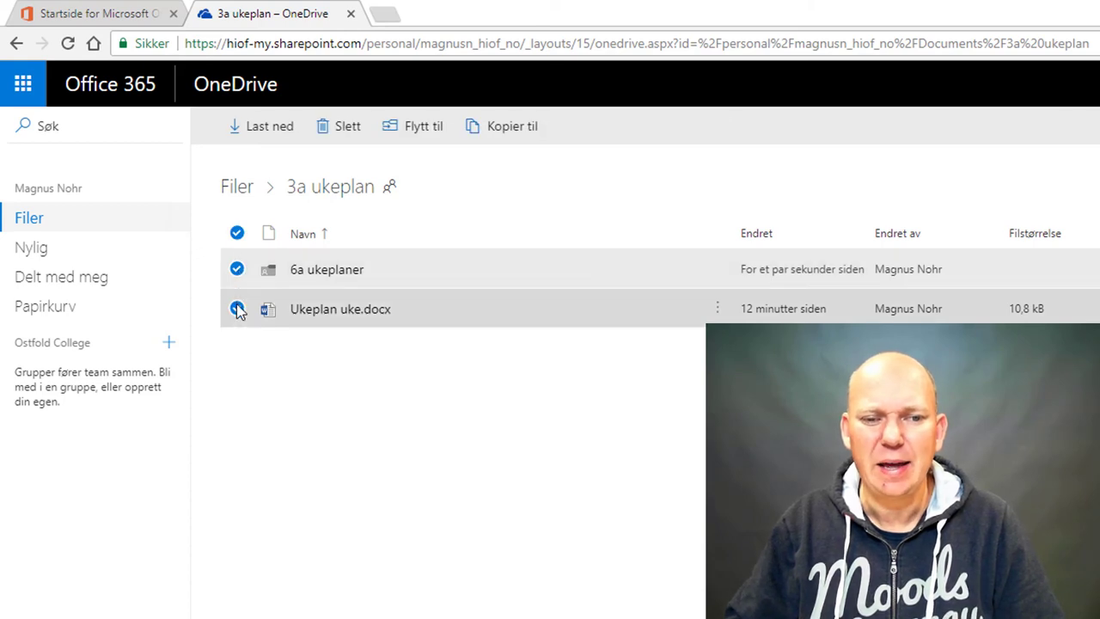
left_click(237, 310)
left_click(239, 310)
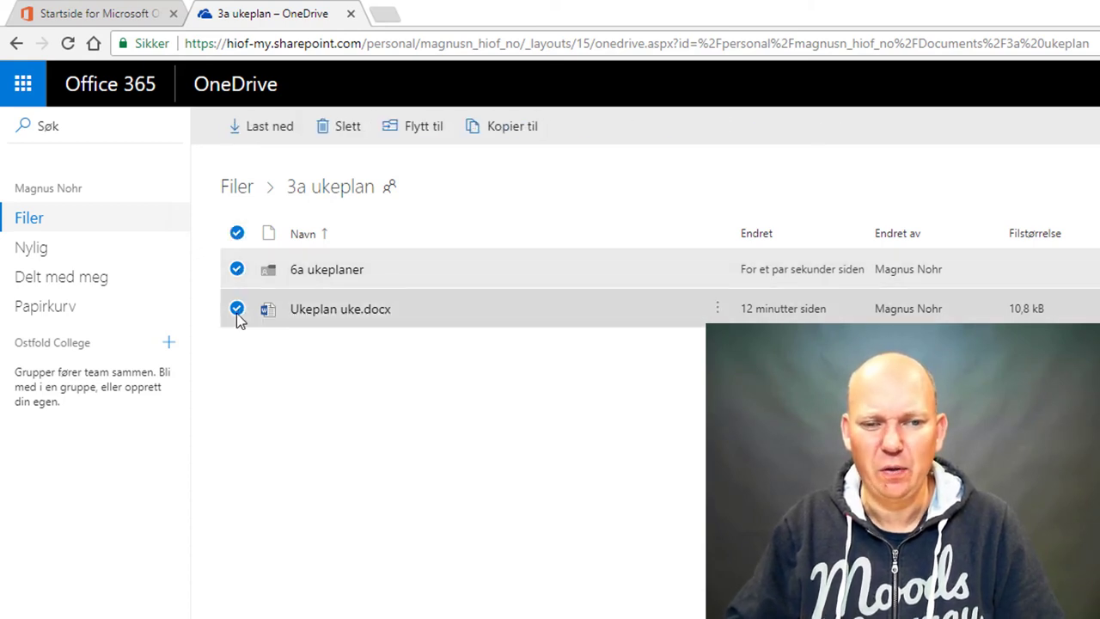
left_click(237, 272)
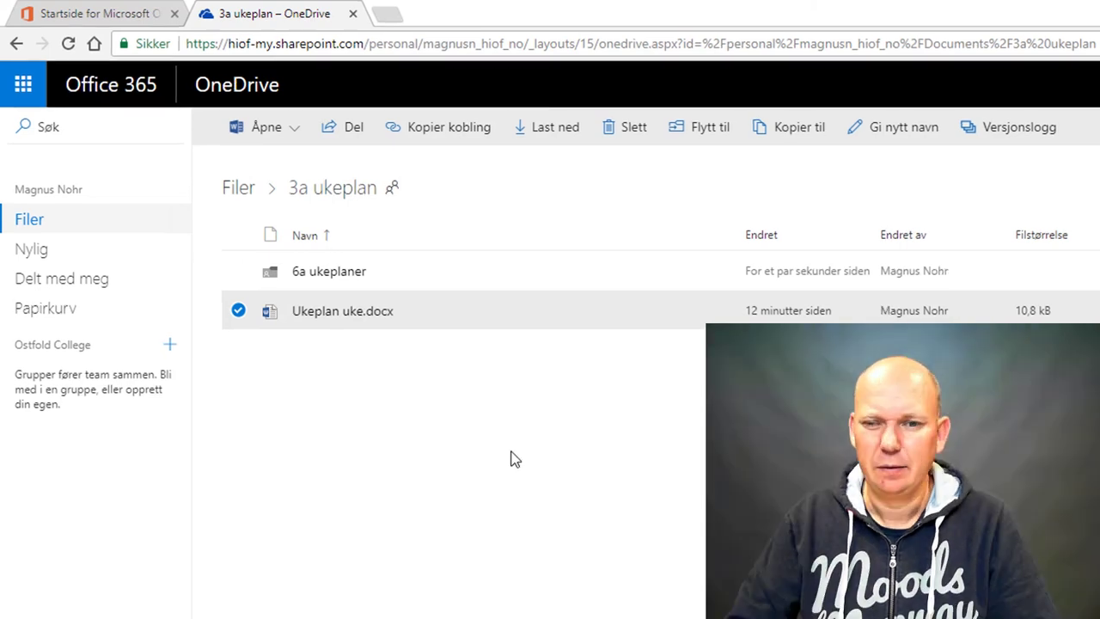
- Open Ukeplan uke.docx for editing in desktop Word, remembering the choice for Word links and accepting the security warning
left_click(361, 313)
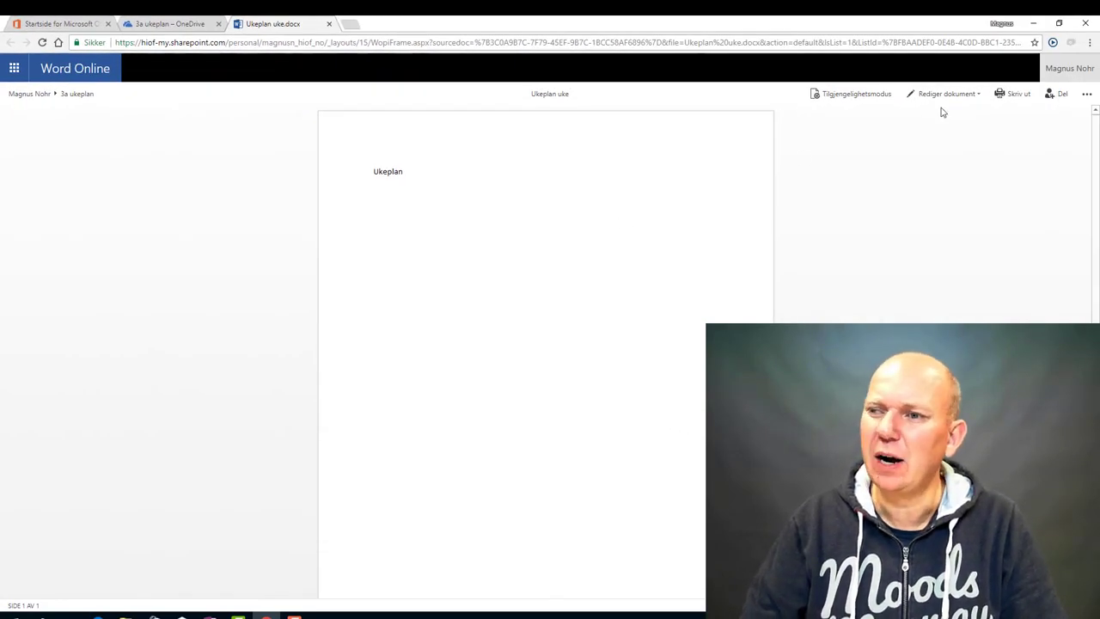
left_click(948, 93)
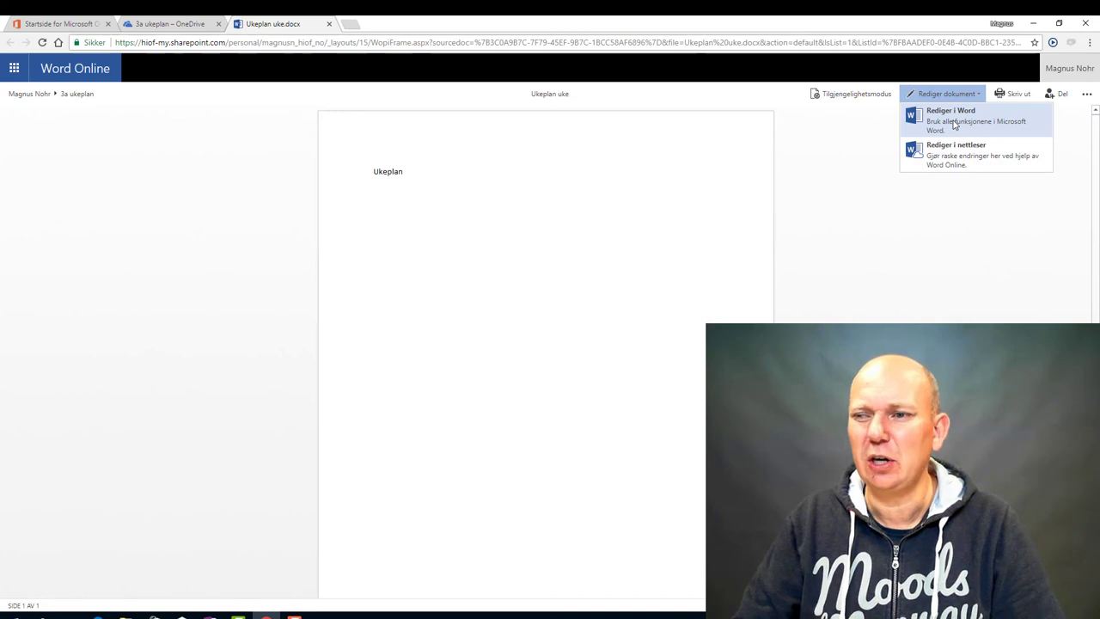
left_click(953, 126)
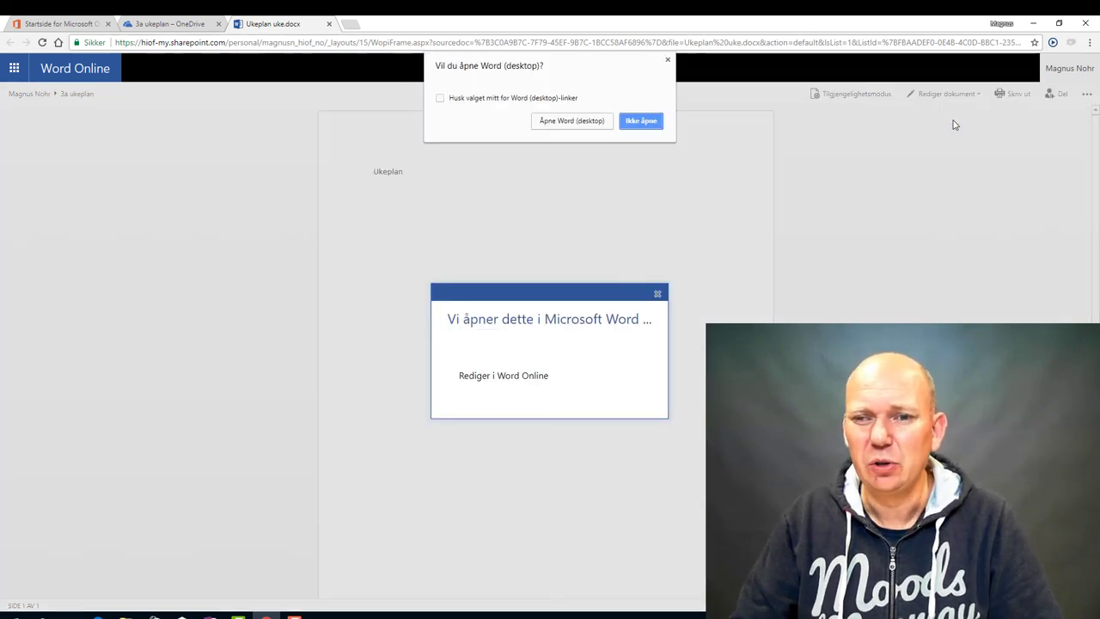
left_click(447, 98)
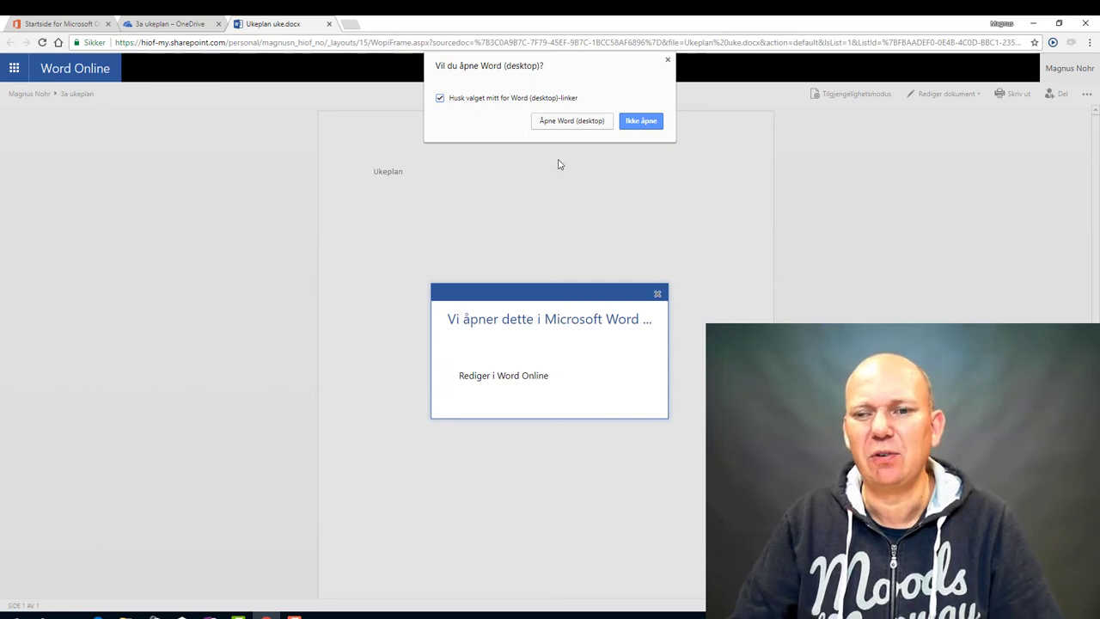
left_click(592, 125)
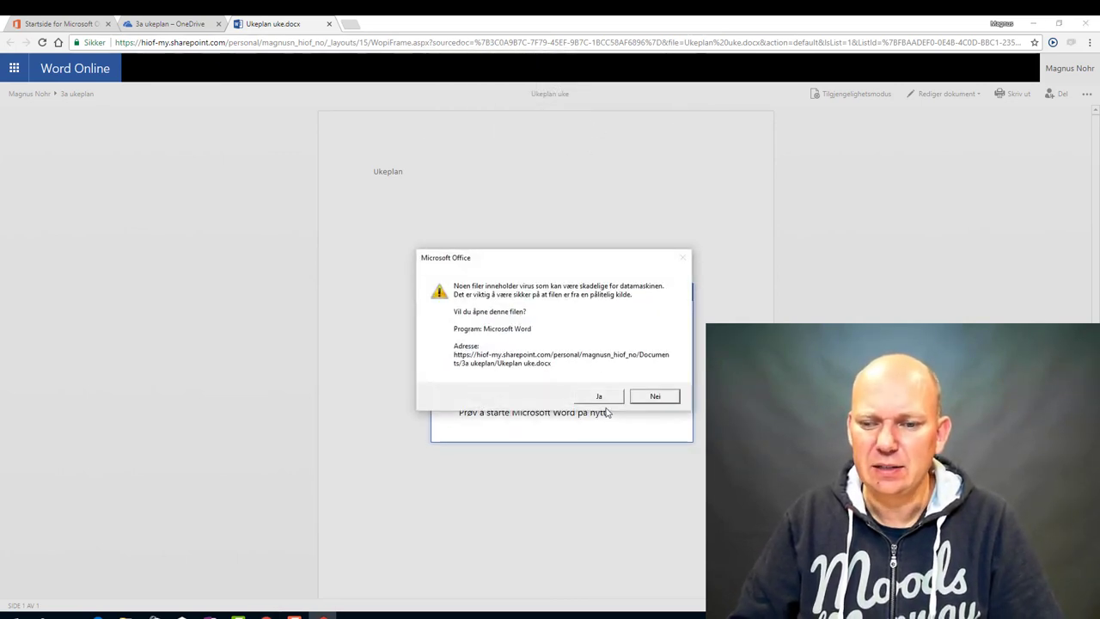
left_click(611, 399)
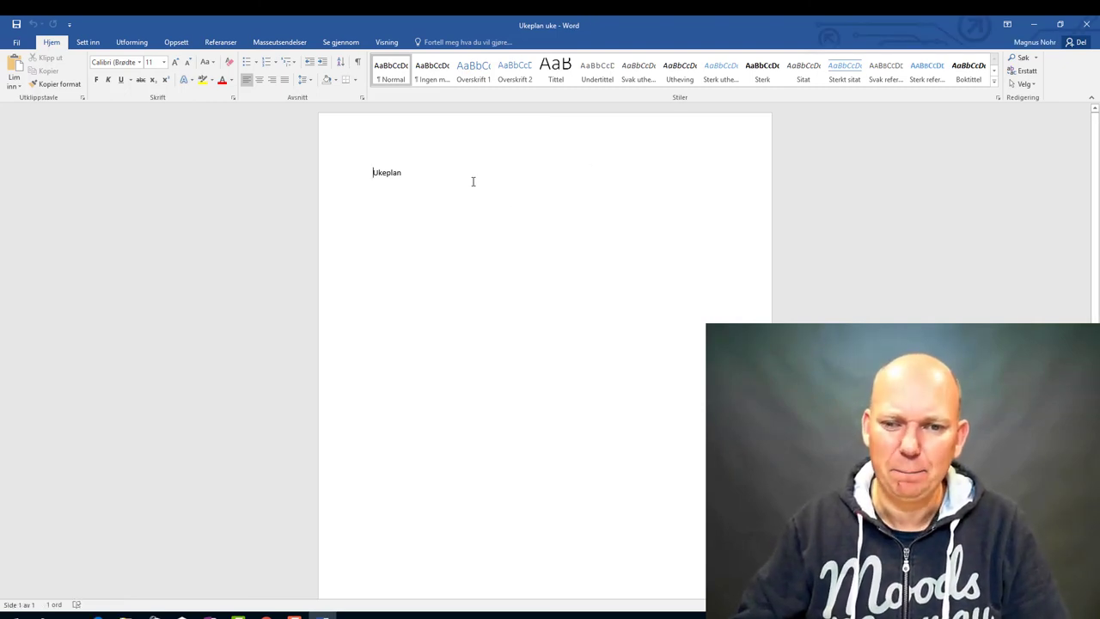
- Add a new line before or below the Ukeplan heading so that "gjldfkjsdoø" stands directly beneath it
key("Return")
type("gjldfkjsdoø")
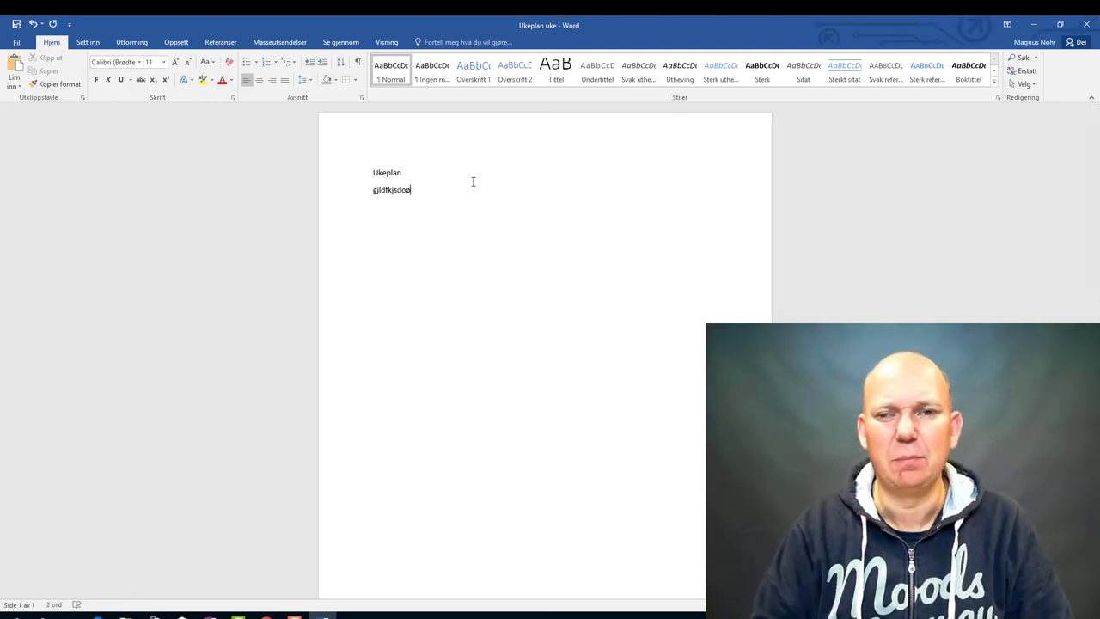